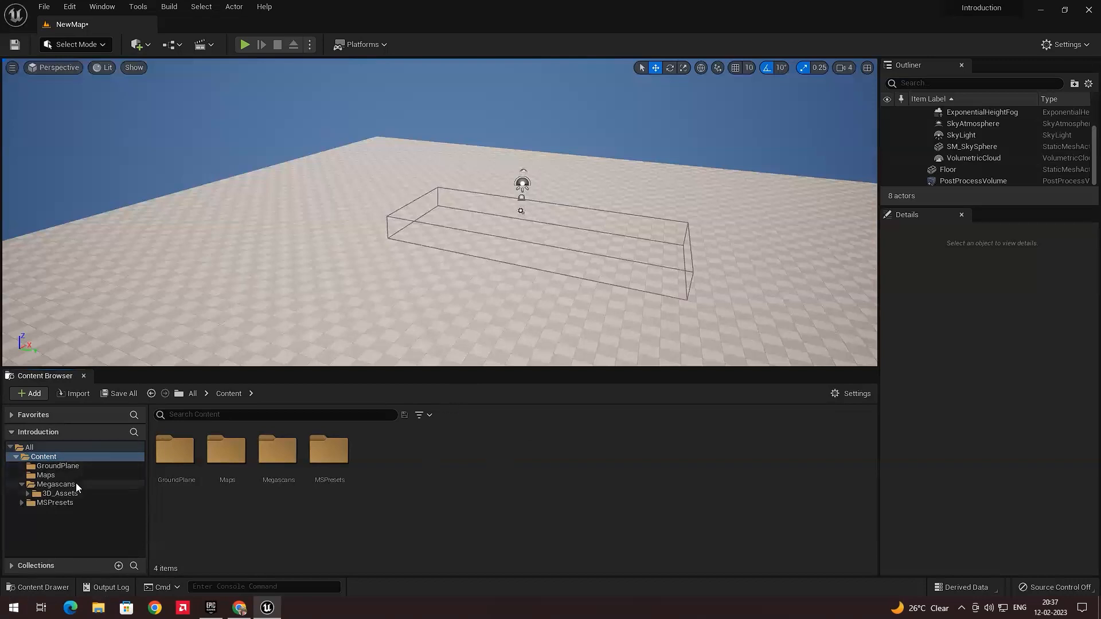
# Step: Open the Limestone_Rocks_ubqxeb1da folder, place its static mesh on the floor in the level, and focus the view on it
pyautogui.click(28, 493)
pyautogui.click(95, 511)
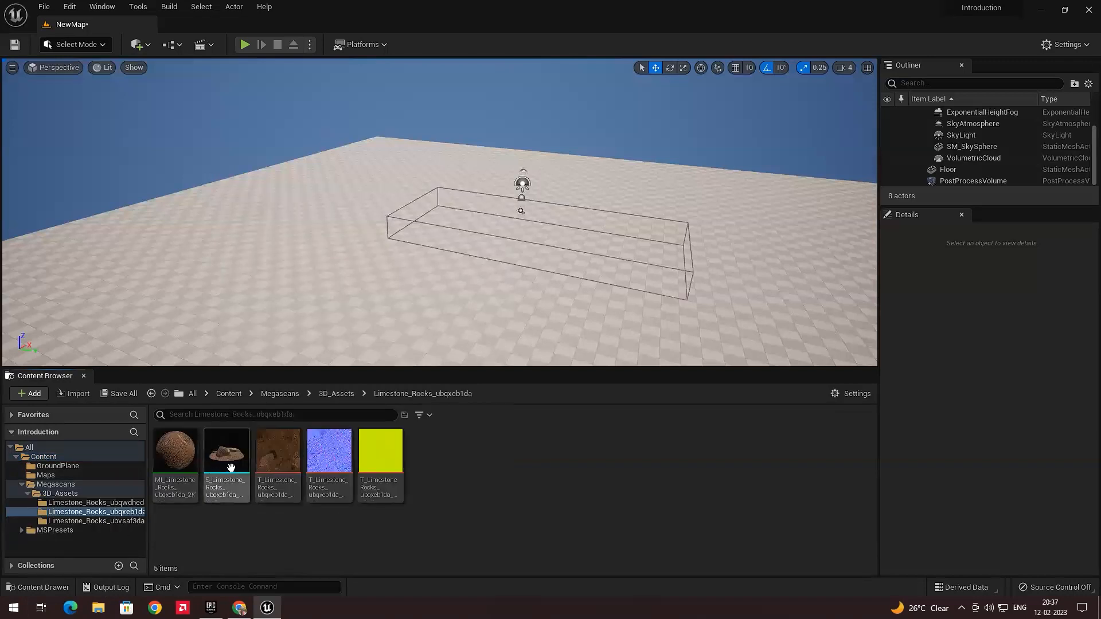
pyautogui.moveTo(232, 456)
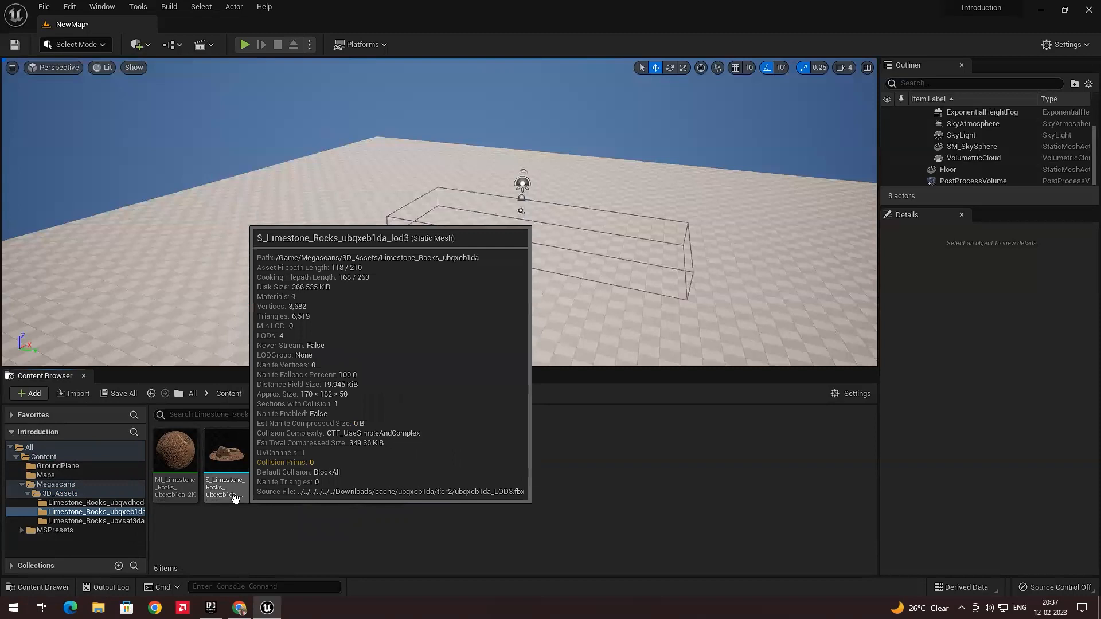
pyautogui.click(234, 457)
pyautogui.moveTo(340, 352); pyautogui.dragTo(344, 327)
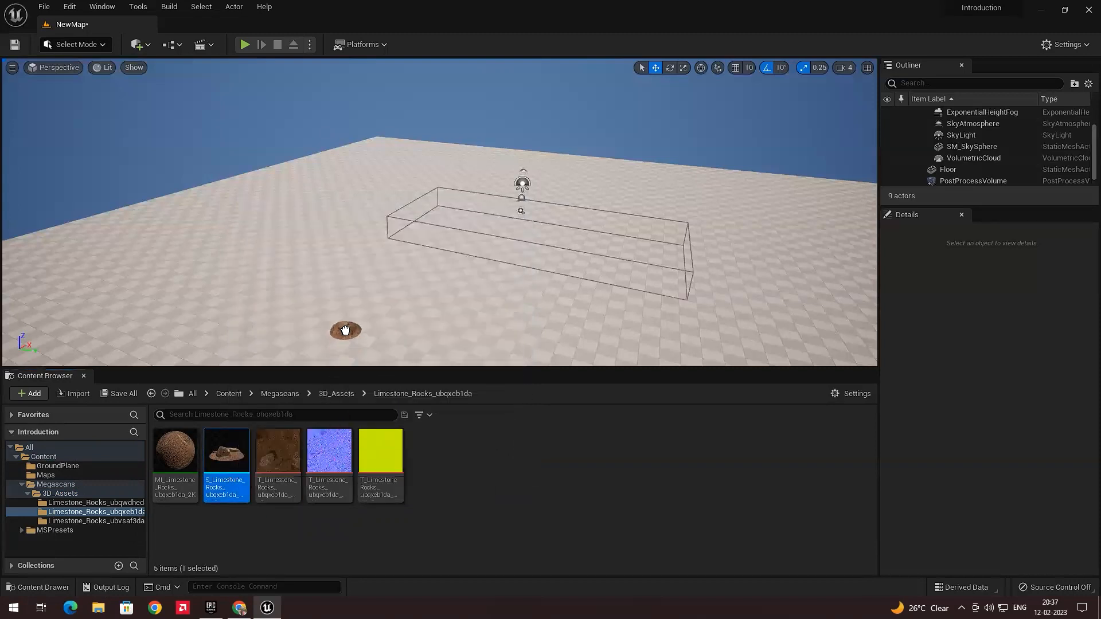
pyautogui.press('f')
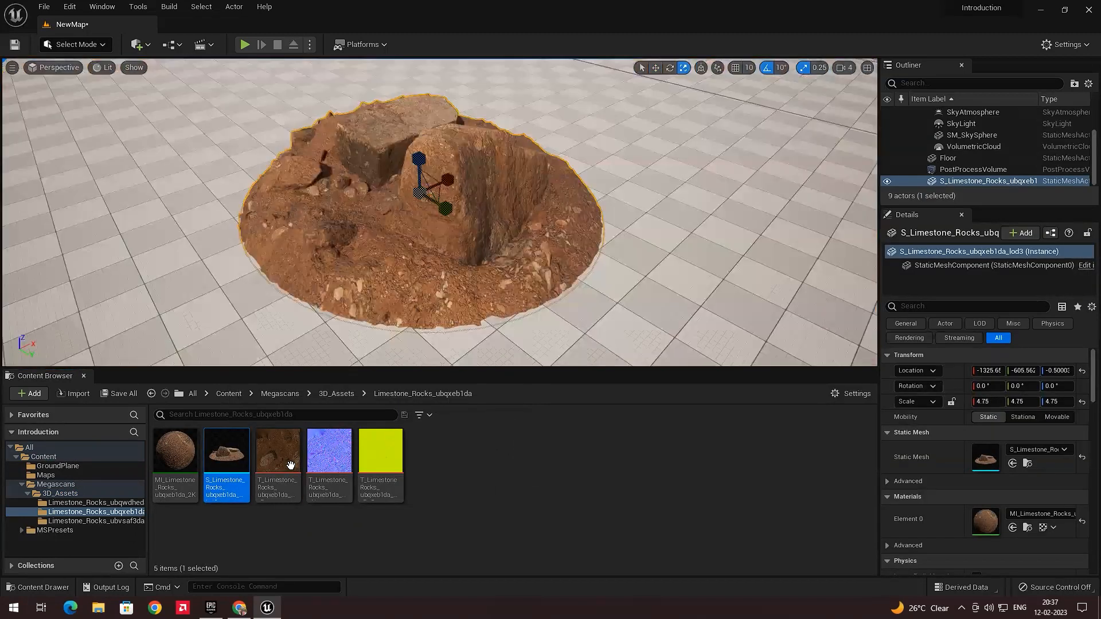
# Step: Examine the static mesh and the diffuse, normal and DpR texture assets in the Limestone_Rocks_ubqxeb1da folder
pyautogui.click(325, 459)
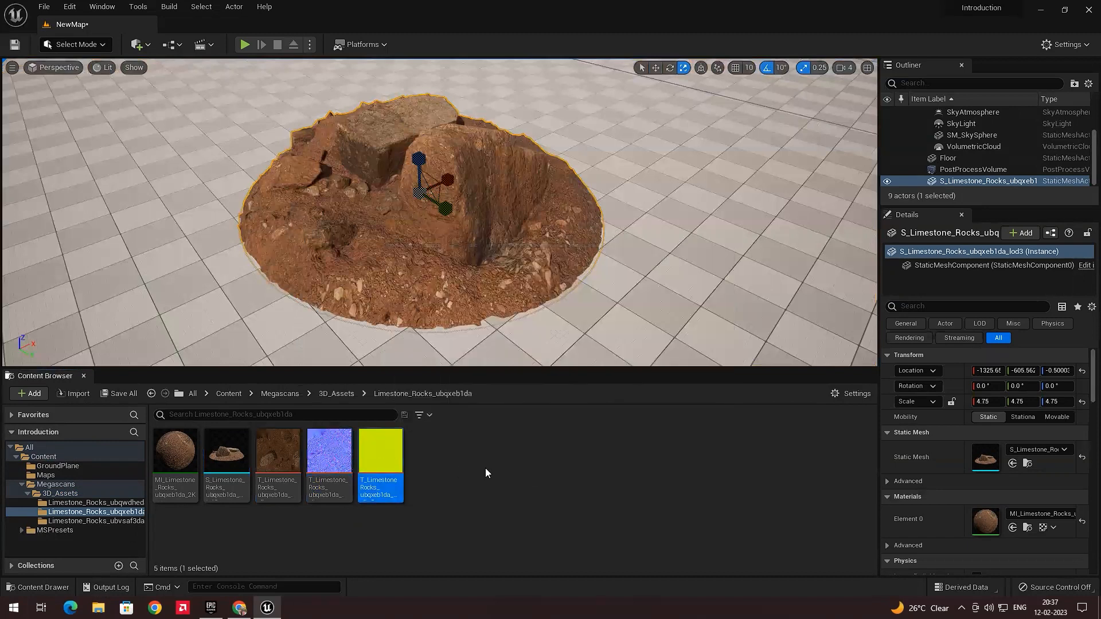
pyautogui.click(227, 459)
pyautogui.click(283, 454)
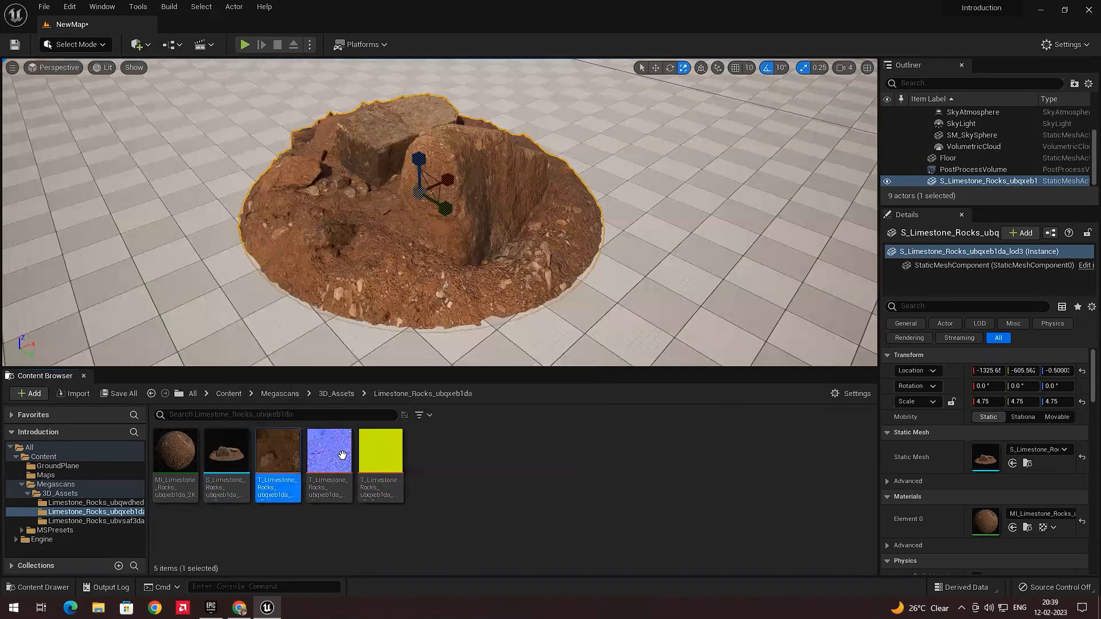
pyautogui.press('Right')
pyautogui.press('Right')
pyautogui.click(273, 466)
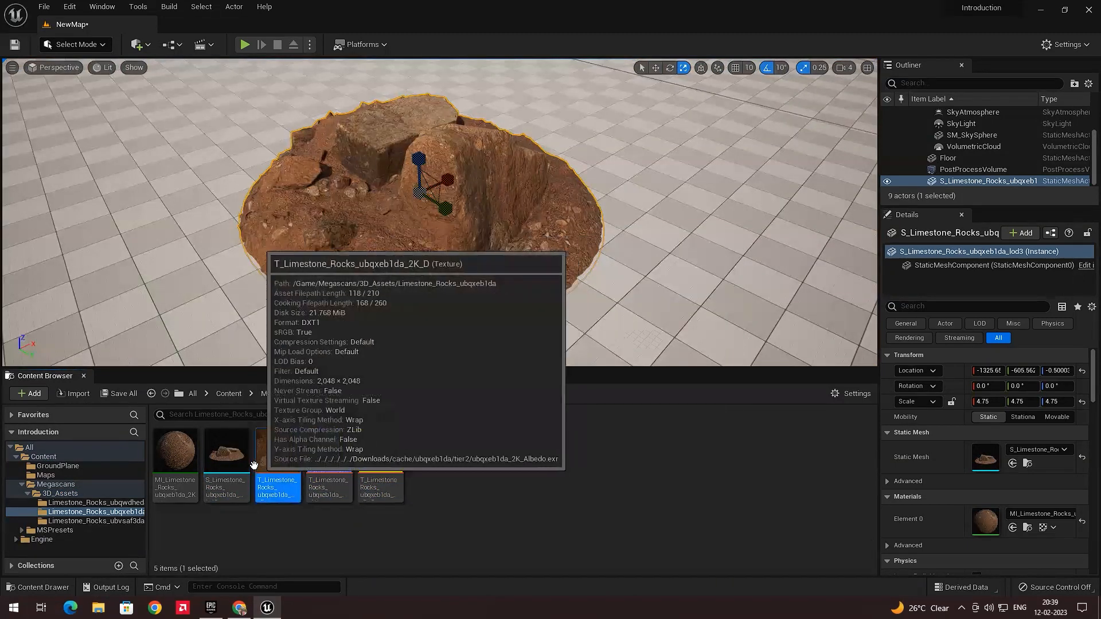
# Step: Open the ubqxeb1da limestone rock static mesh, reset its material slot, and inspect the shape from different sides
pyautogui.click(235, 454)
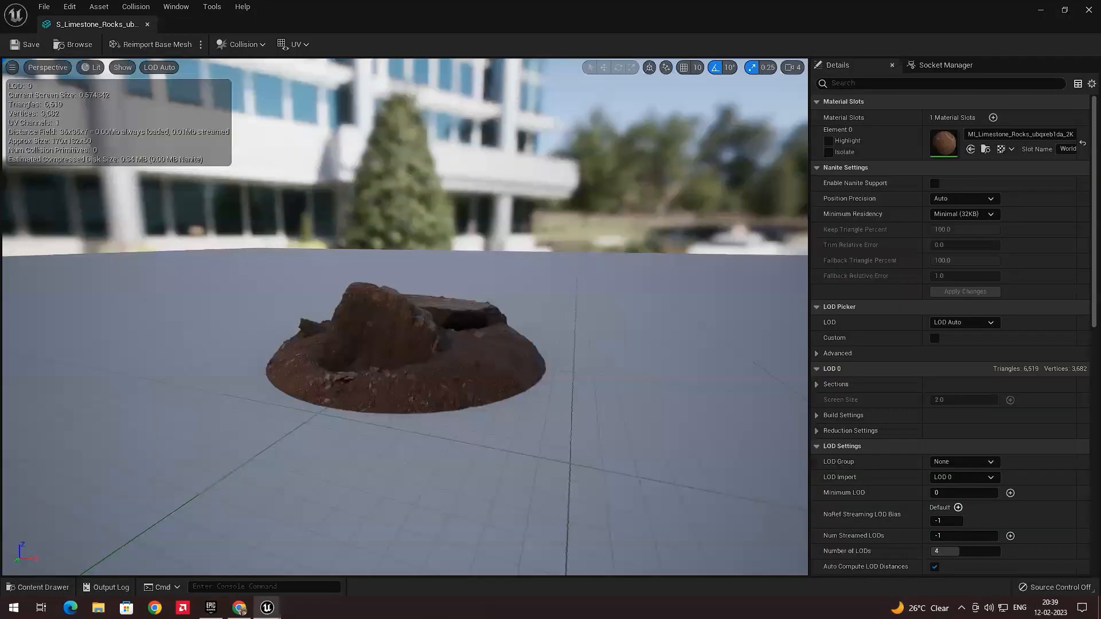
pyautogui.moveTo(401, 344)
pyautogui.mouseDown()
pyautogui.moveTo(435, 327)
pyautogui.moveTo(424, 332)
pyautogui.moveTo(427, 304)
pyautogui.moveTo(413, 370)
pyautogui.moveTo(413, 339)
pyautogui.mouseUp()
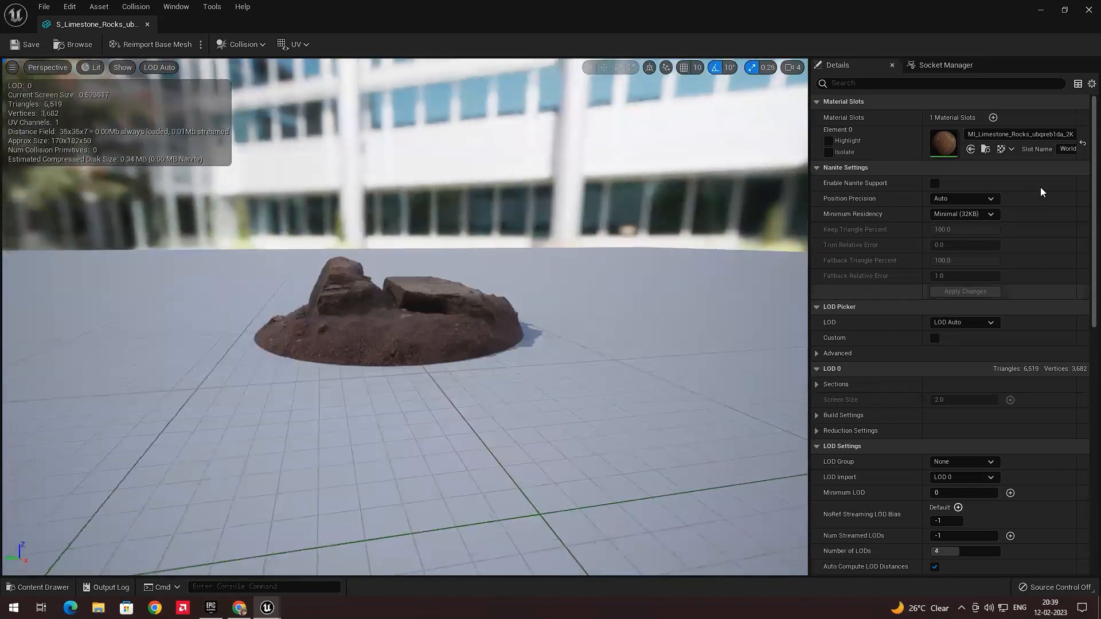
pyautogui.click(1083, 143)
pyautogui.moveTo(527, 266); pyautogui.dragTo(531, 235)
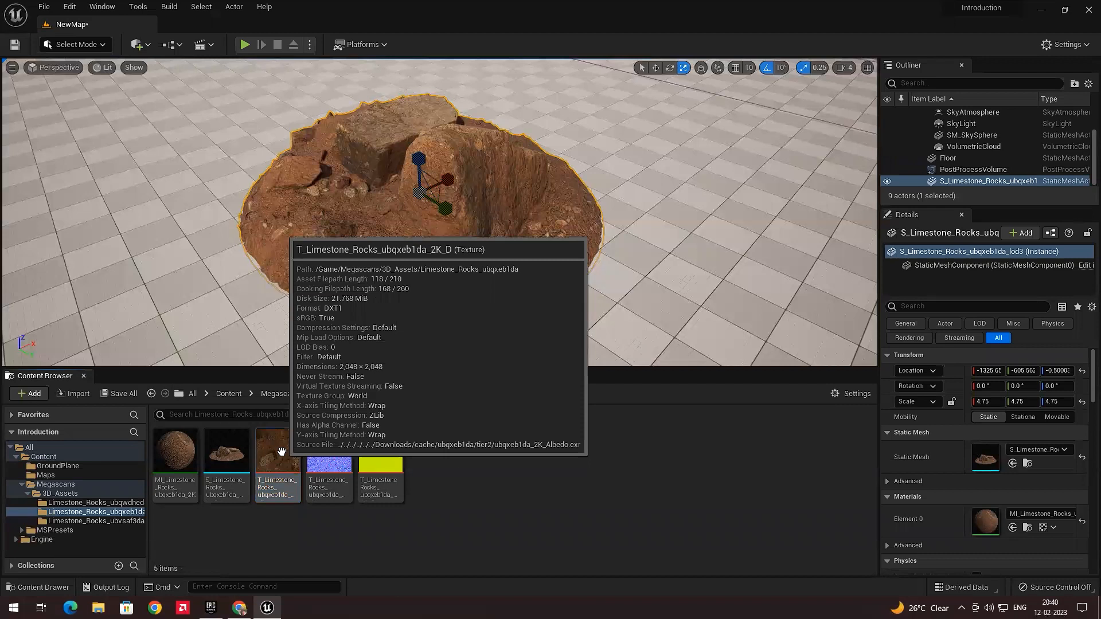
# Step: Inspect the limestone rock's diffuse and normal map textures, and compare them with the surface of the placed rock
pyautogui.doubleClick(282, 451)
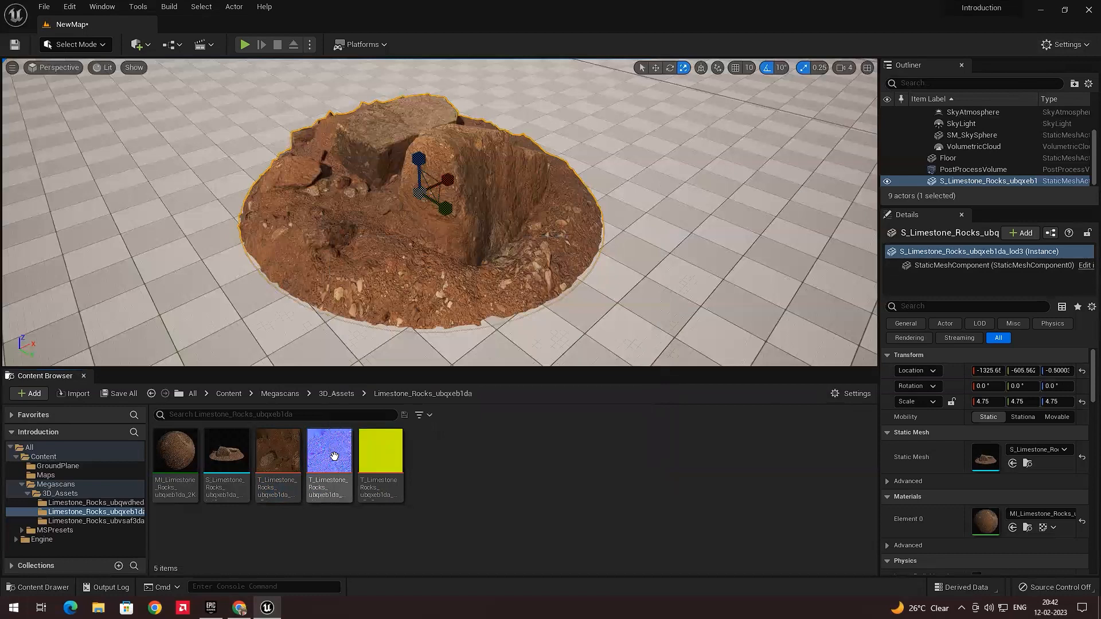
pyautogui.doubleClick(329, 458)
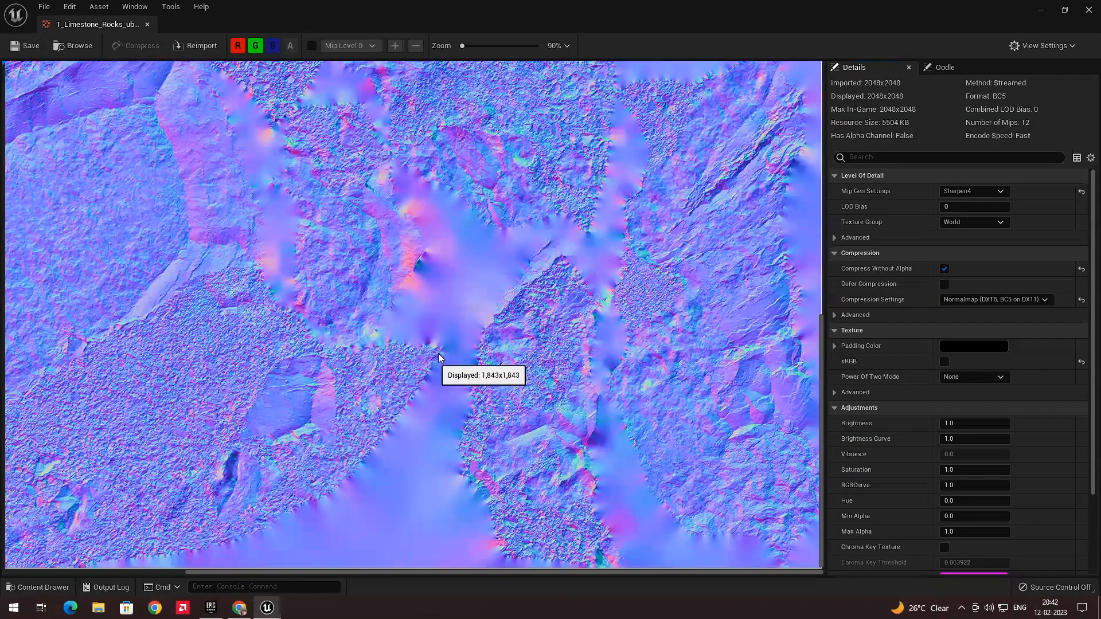
pyautogui.scroll(-5, 438, 355)
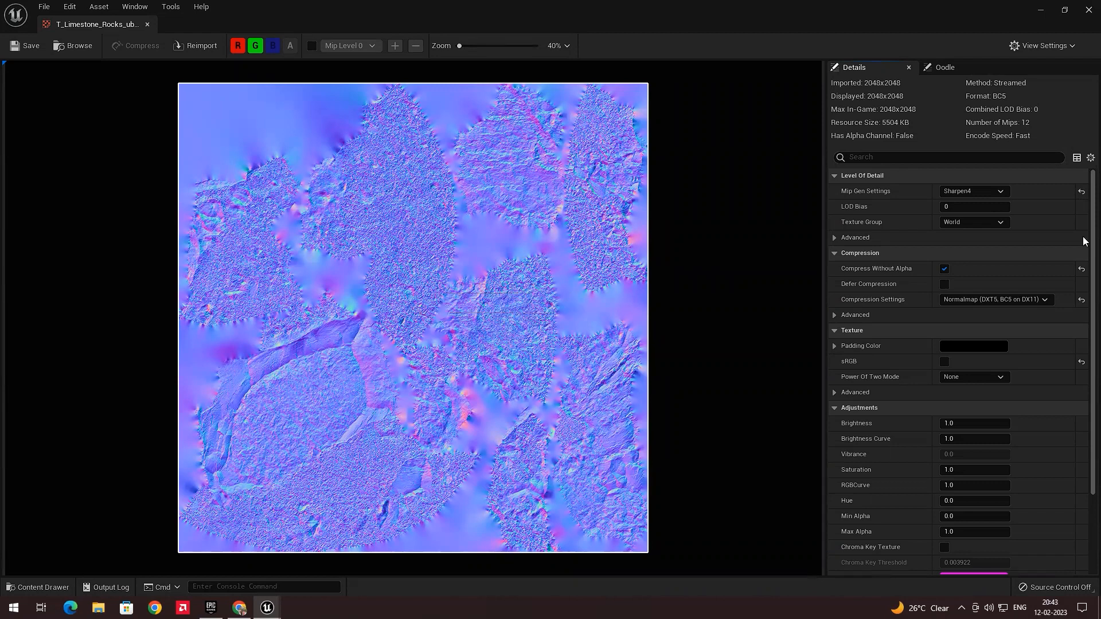
pyautogui.click(1088, 10)
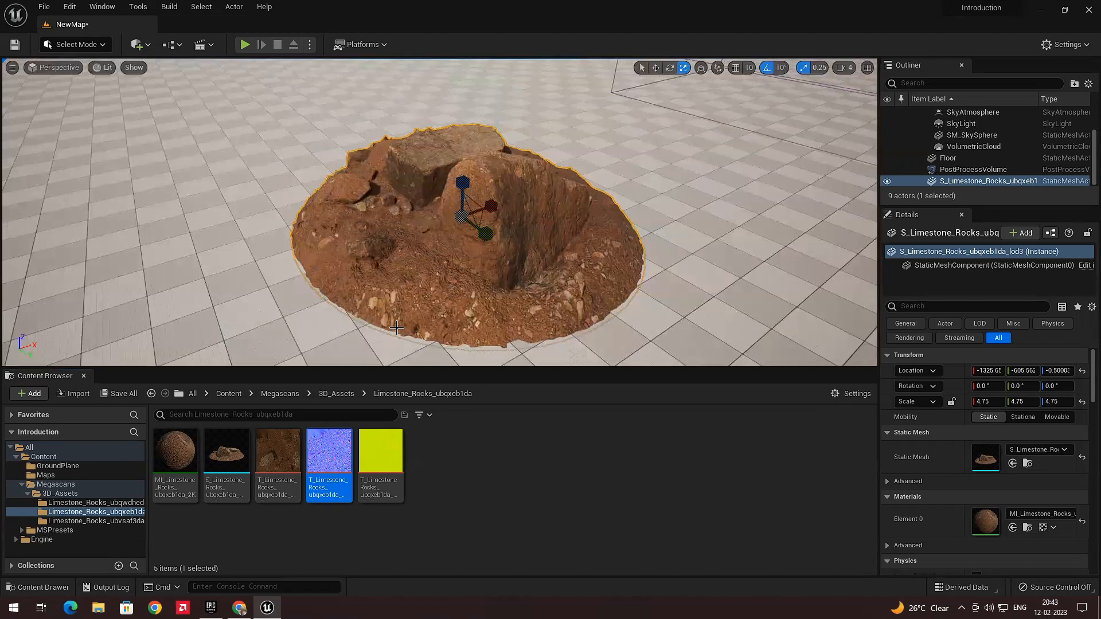
pyautogui.moveTo(438, 262)
pyautogui.mouseDown(button='right')
pyautogui.moveTo(425, 259)
pyautogui.moveTo(453, 258)
pyautogui.moveTo(421, 257)
pyautogui.moveTo(427, 238)
pyautogui.moveTo(426, 272)
pyautogui.moveTo(430, 263)
pyautogui.mouseUp(button='right')
pyautogui.press('w')
pyautogui.press('s')
pyautogui.press('w')
pyautogui.press('w')
pyautogui.press('s')
# Step: Open the MI_Limestone_Rocks_ubqxeb1da_2K material instance and enable its Normal Strength parameter
pyautogui.moveTo(342, 459)
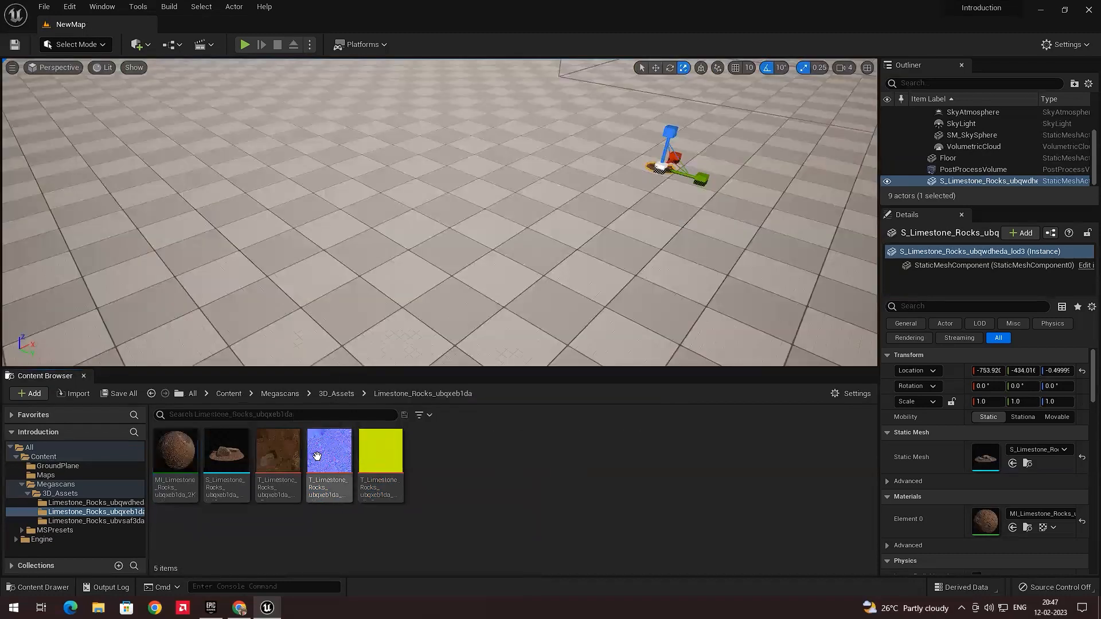
pyautogui.moveTo(183, 444)
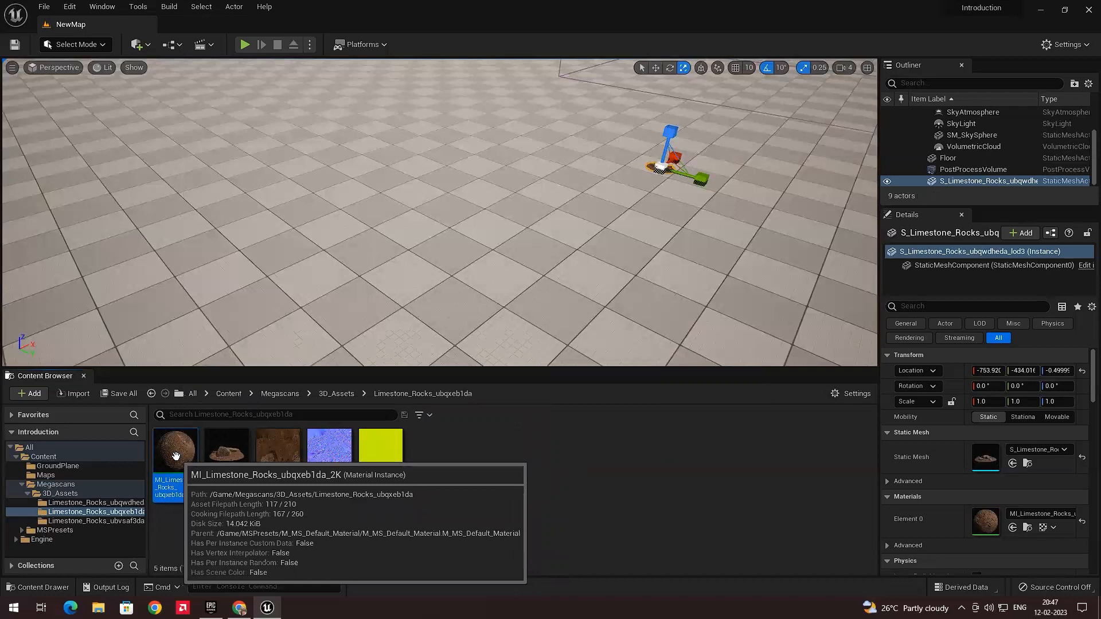
pyautogui.doubleClick(174, 458)
pyautogui.scroll(-5, 629, 372)
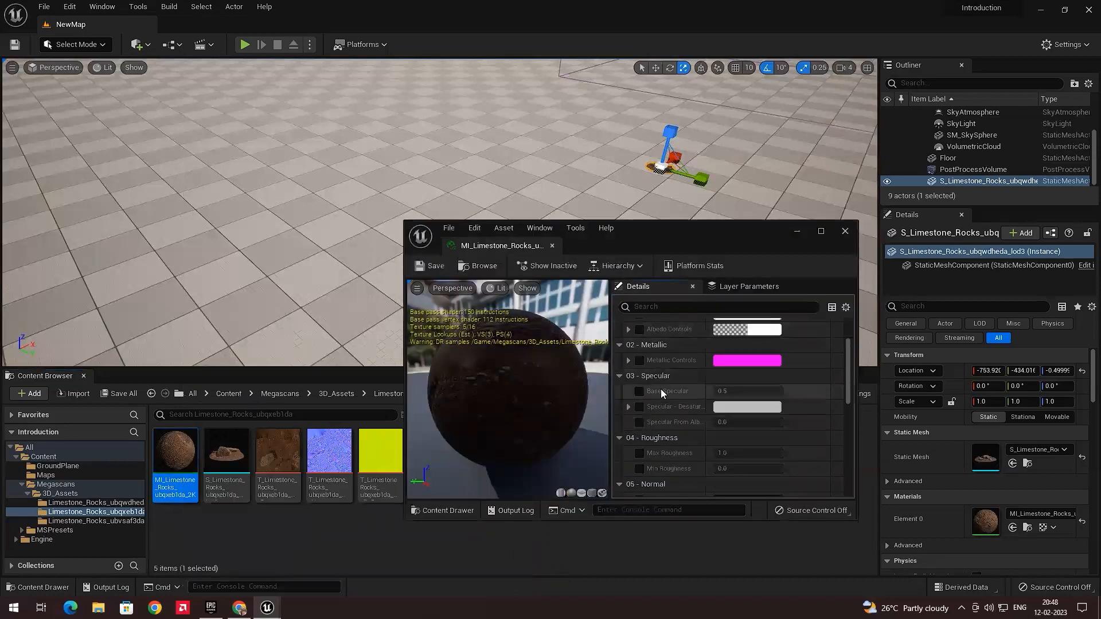
pyautogui.click(640, 426)
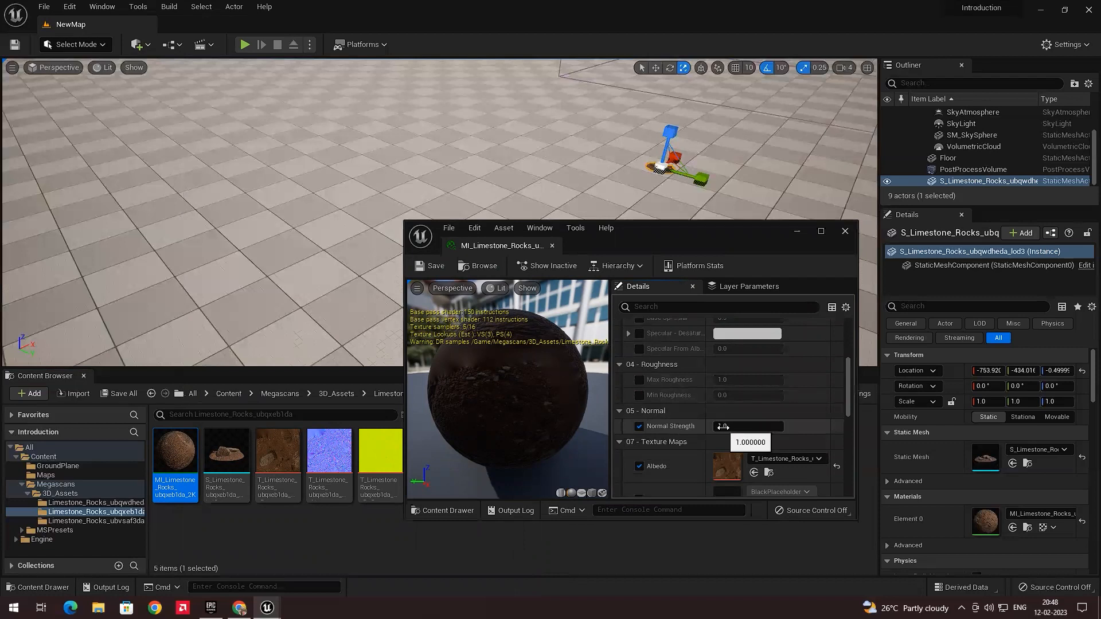
# Step: Show the ubqxeb1da static mesh beside the material instance and raise Normal Strength to about 6.005
pyautogui.doubleClick(226, 458)
pyautogui.moveTo(625, 245); pyautogui.dragTo(126, 213)
pyautogui.scroll(3, 207, 401)
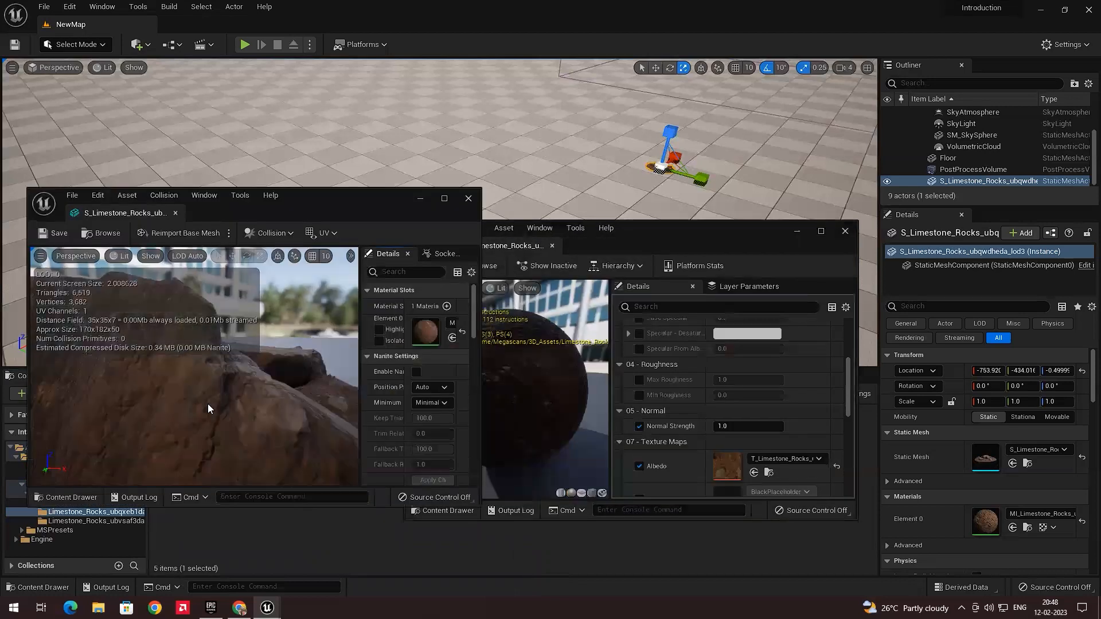
pyautogui.moveTo(275, 380); pyautogui.dragTo(275, 401)
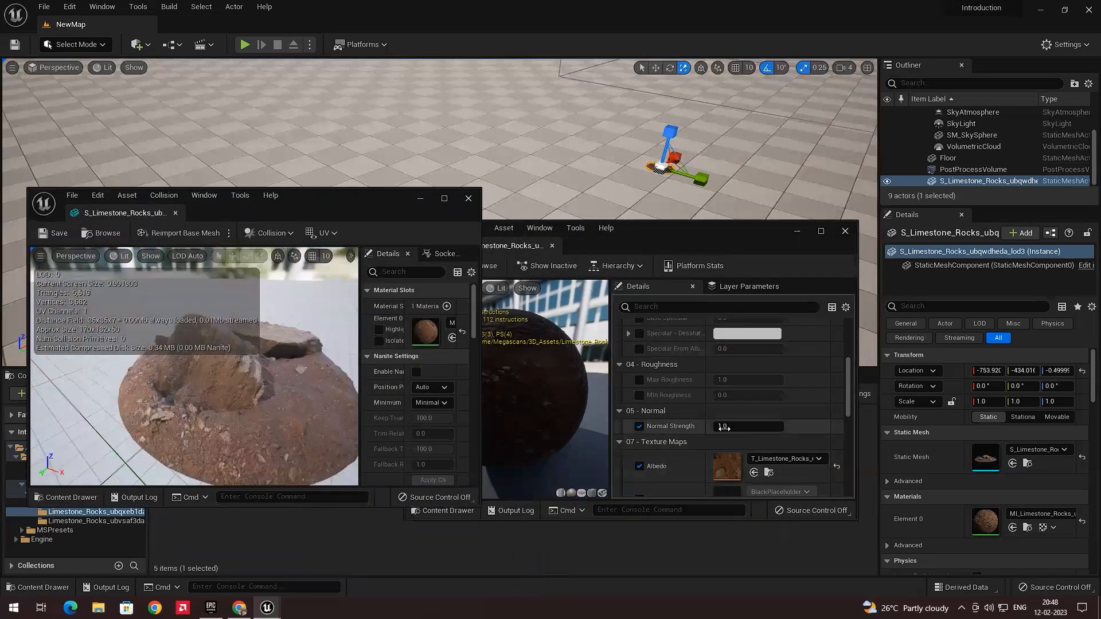
pyautogui.moveTo(720, 427); pyautogui.dragTo(788, 426)
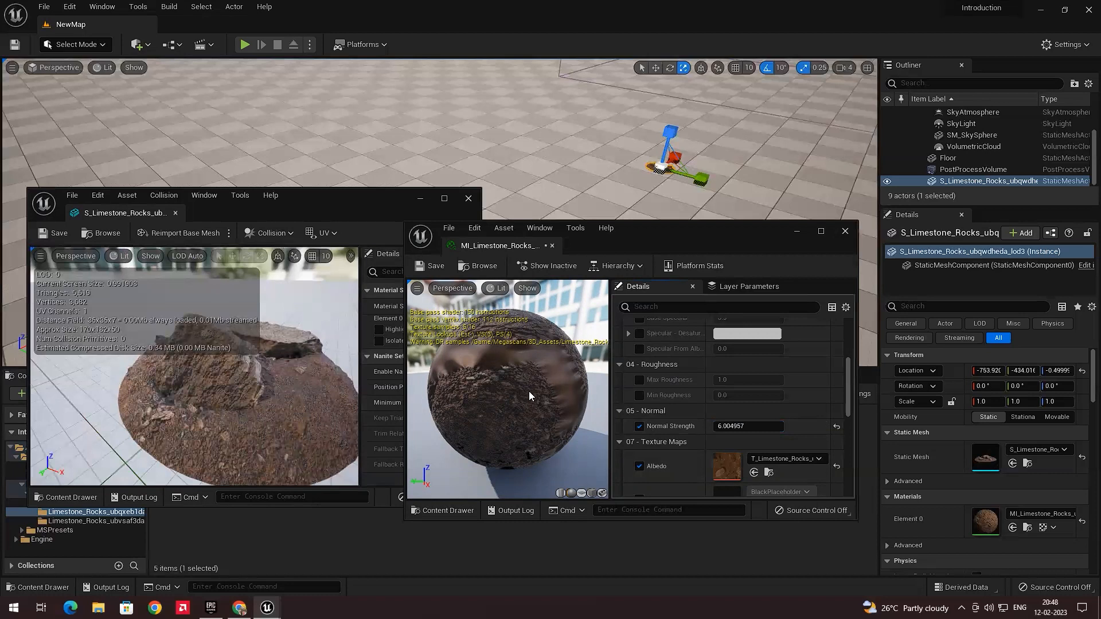
# Step: Set Normal Strength to 0, check the effect on the rock mesh preview, and reset the parameter to its default
pyautogui.click(745, 426)
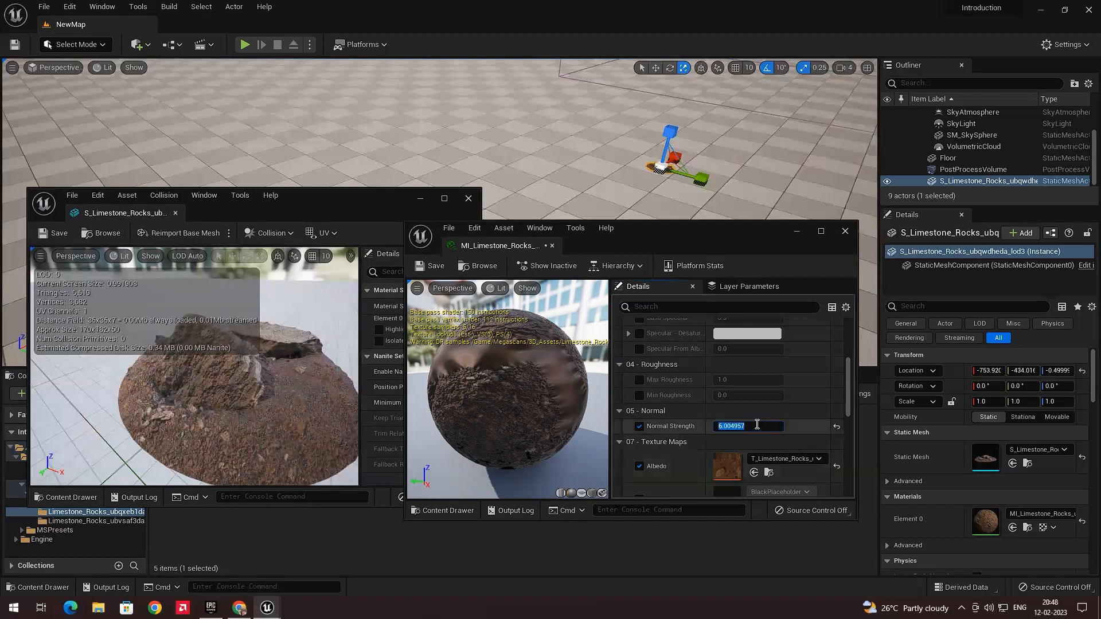
pyautogui.write('0')
pyautogui.press('Return')
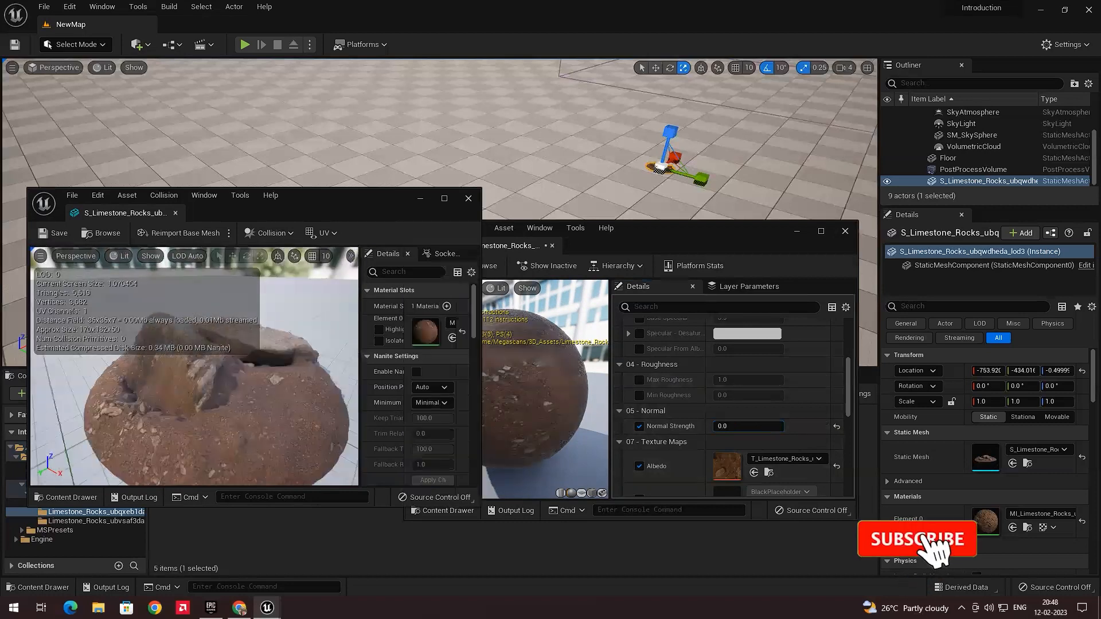
pyautogui.moveTo(195, 373); pyautogui.dragTo(203, 401)
pyautogui.click(745, 426)
pyautogui.click(837, 427)
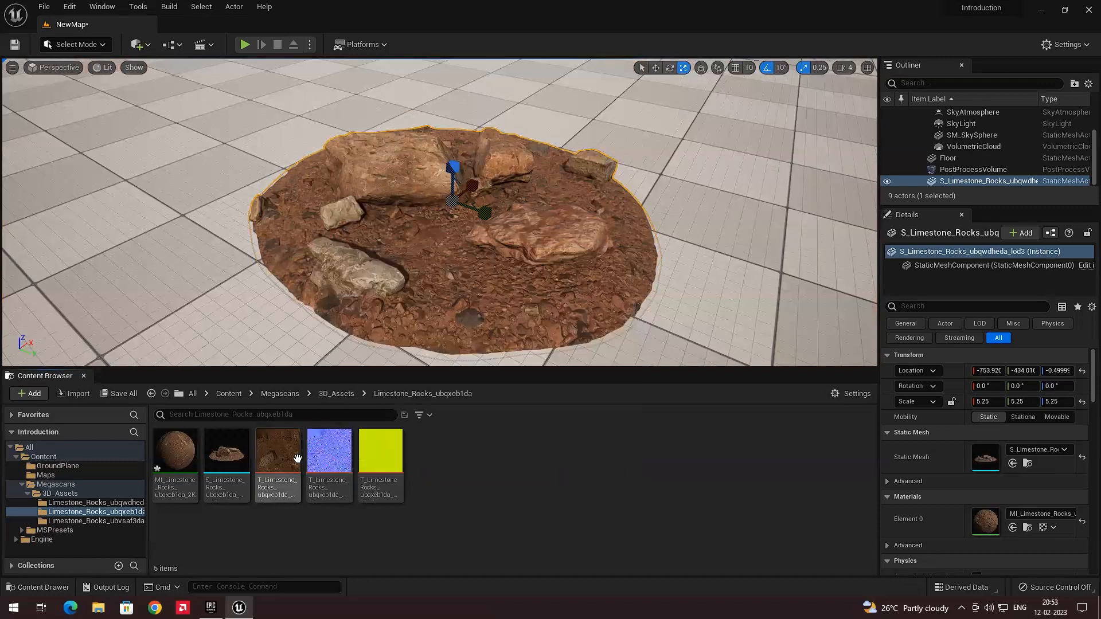
# Step: Open the ubqxeb1da rock's diffuse texture and raise its Brightness adjustment to about 4.27
pyautogui.doubleClick(272, 455)
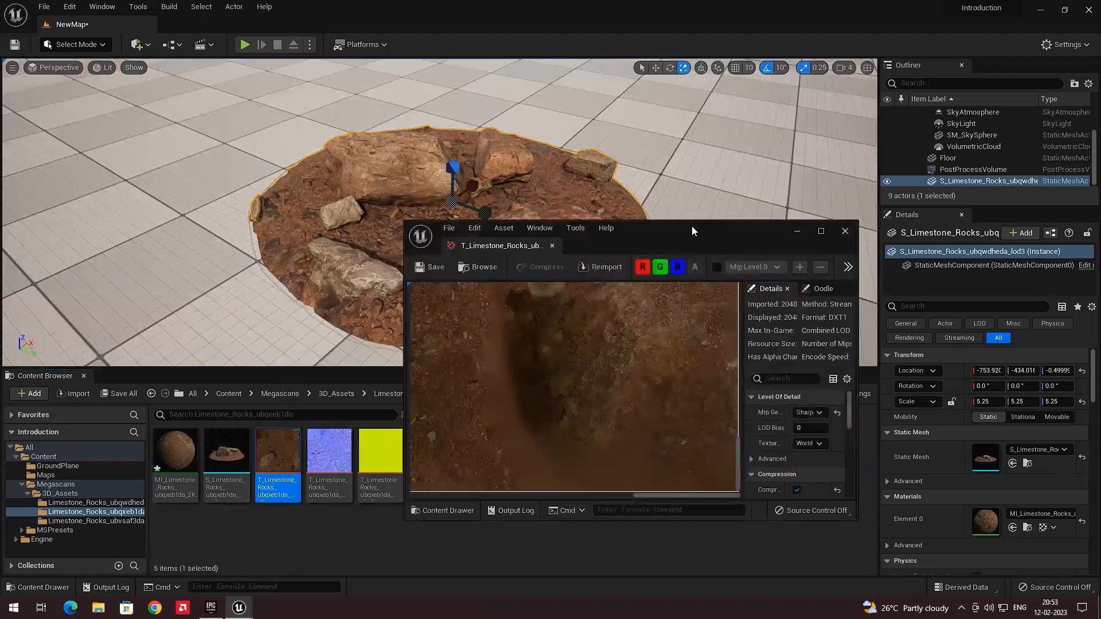
pyautogui.doubleClick(691, 226)
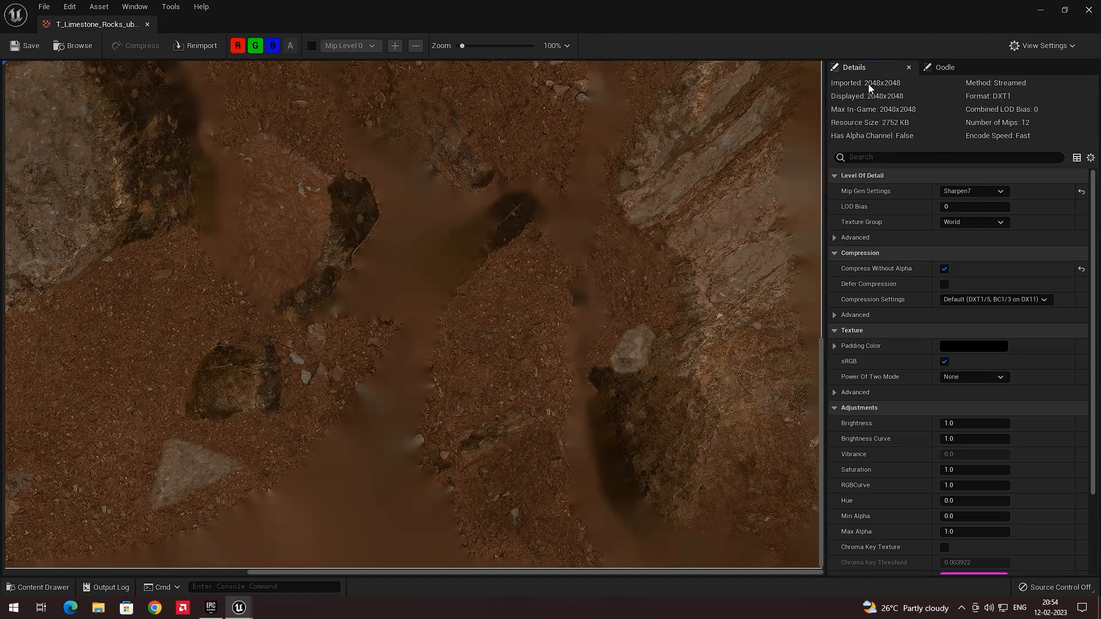
pyautogui.scroll(-4, 913, 298)
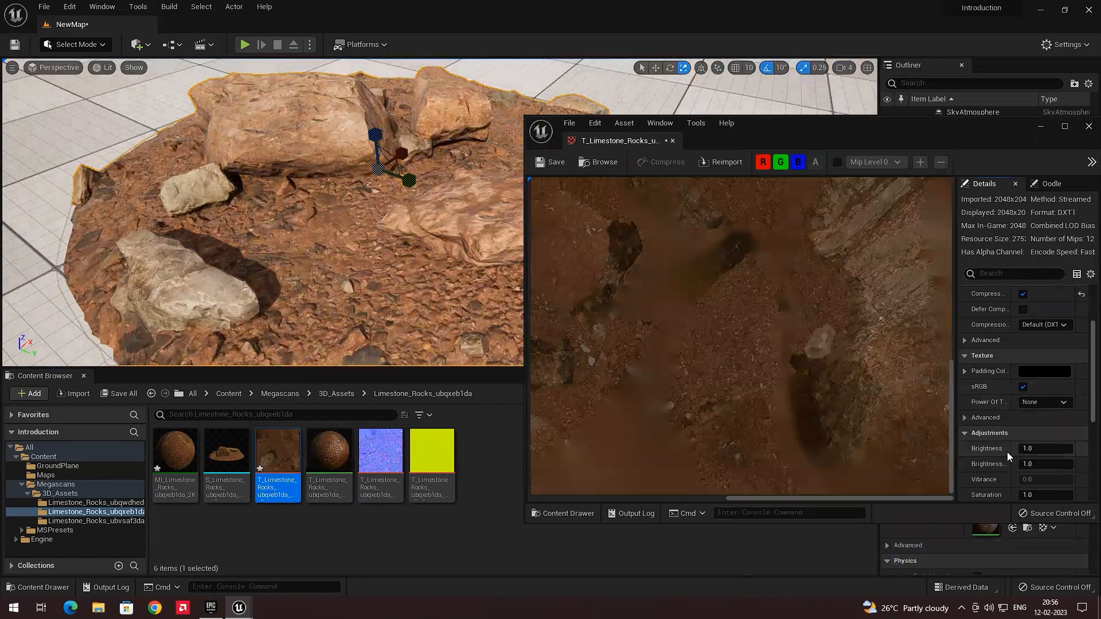
pyautogui.moveTo(1026, 448); pyautogui.dragTo(1072, 449)
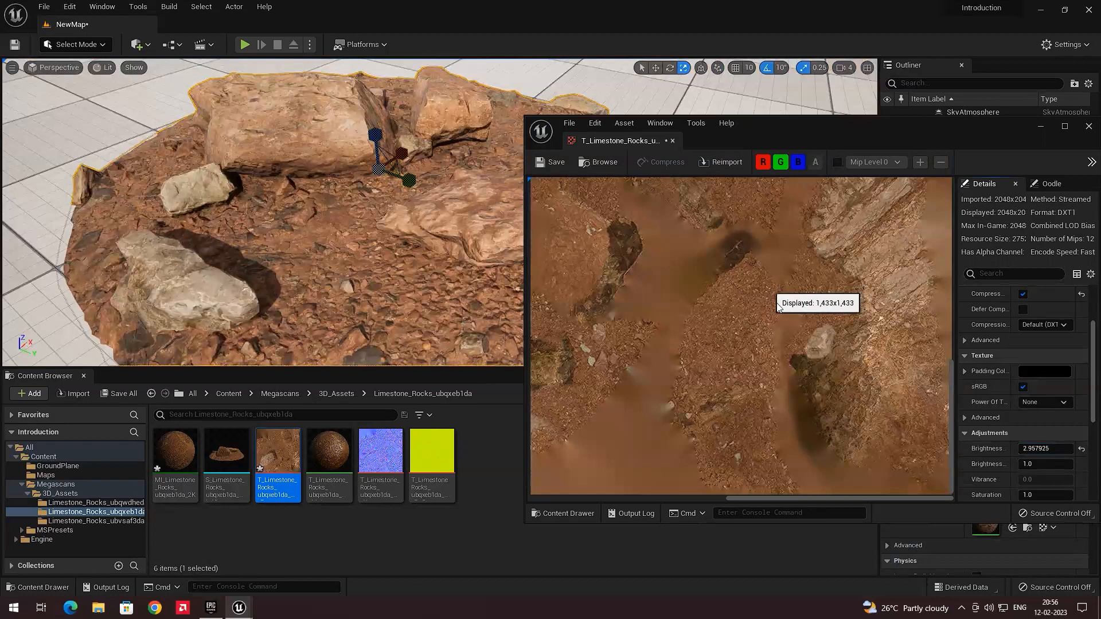
pyautogui.moveTo(1024, 449); pyautogui.dragTo(1072, 449)
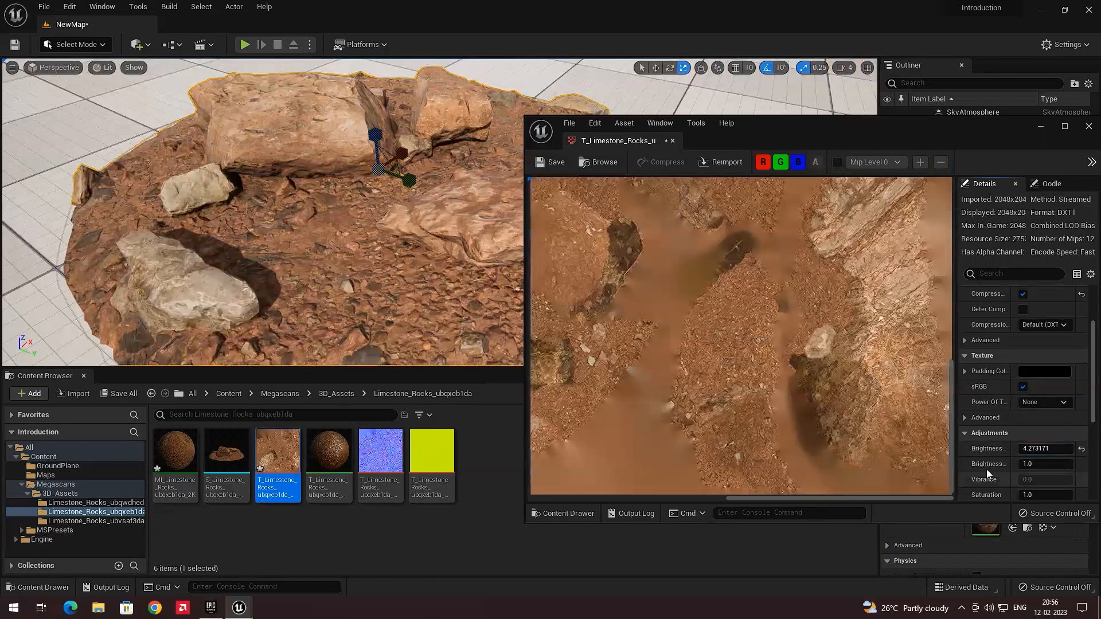
# Step: Set the diffuse texture's Saturation to about 1.23 and close the texture editor
pyautogui.scroll(-1, 992, 466)
pyautogui.moveTo(1022, 476)
pyautogui.mouseDown()
pyautogui.moveTo(1040, 477)
pyautogui.moveTo(1011, 478)
pyautogui.mouseUp()
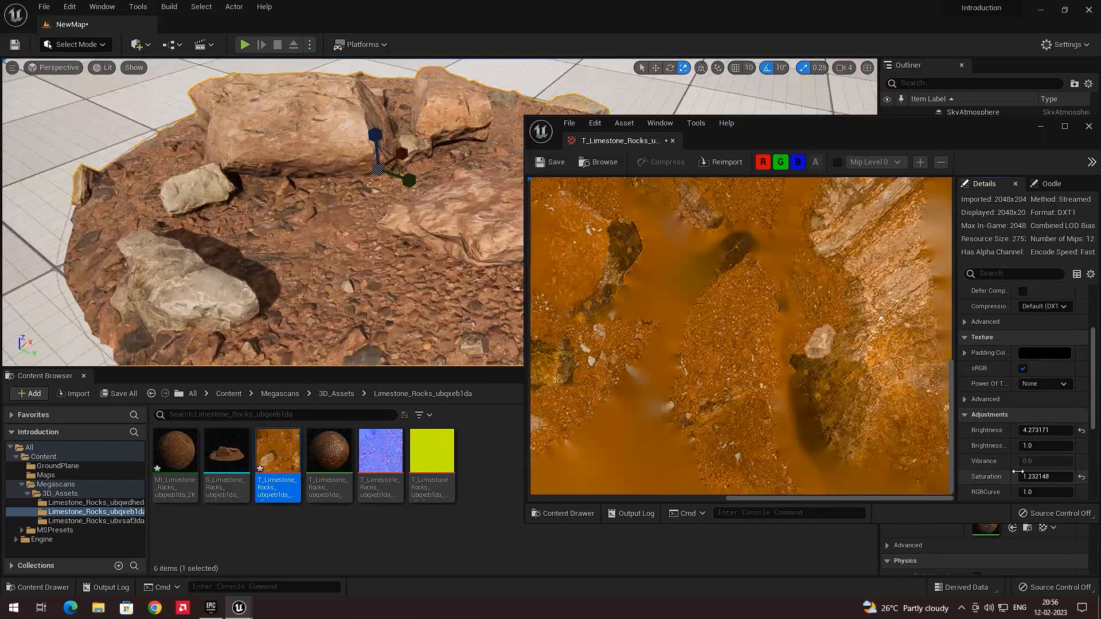
pyautogui.click(1026, 477)
pyautogui.click(1087, 128)
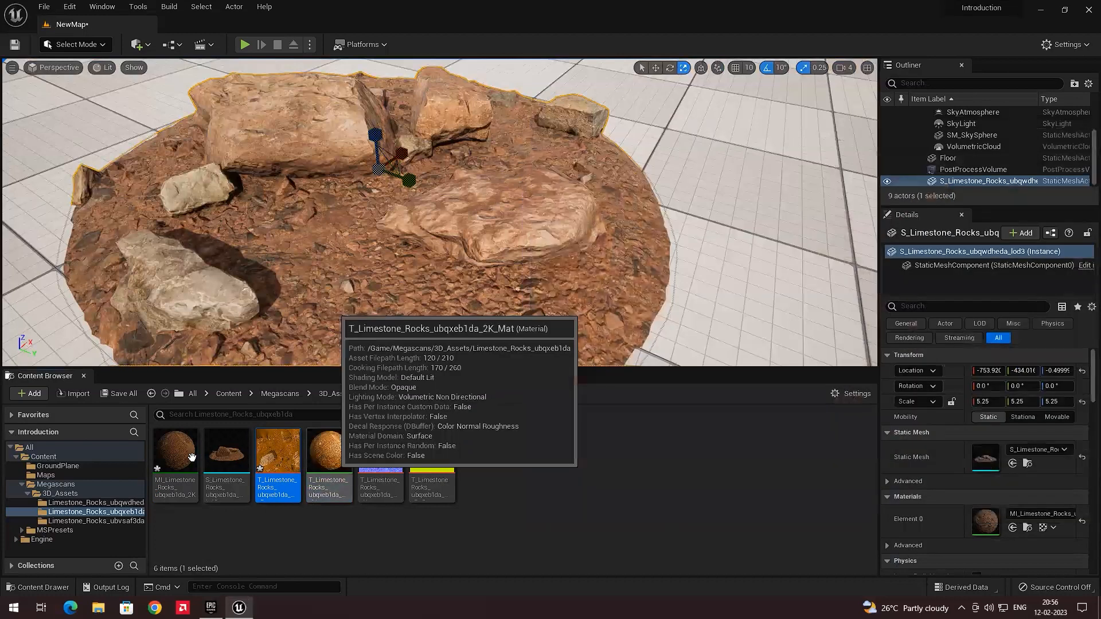
# Step: Apply the MI_Limestone_Rocks_ubqxeb1da_2K material to the placed ubqwdheda rock, view the result, and undo it
pyautogui.click(185, 456)
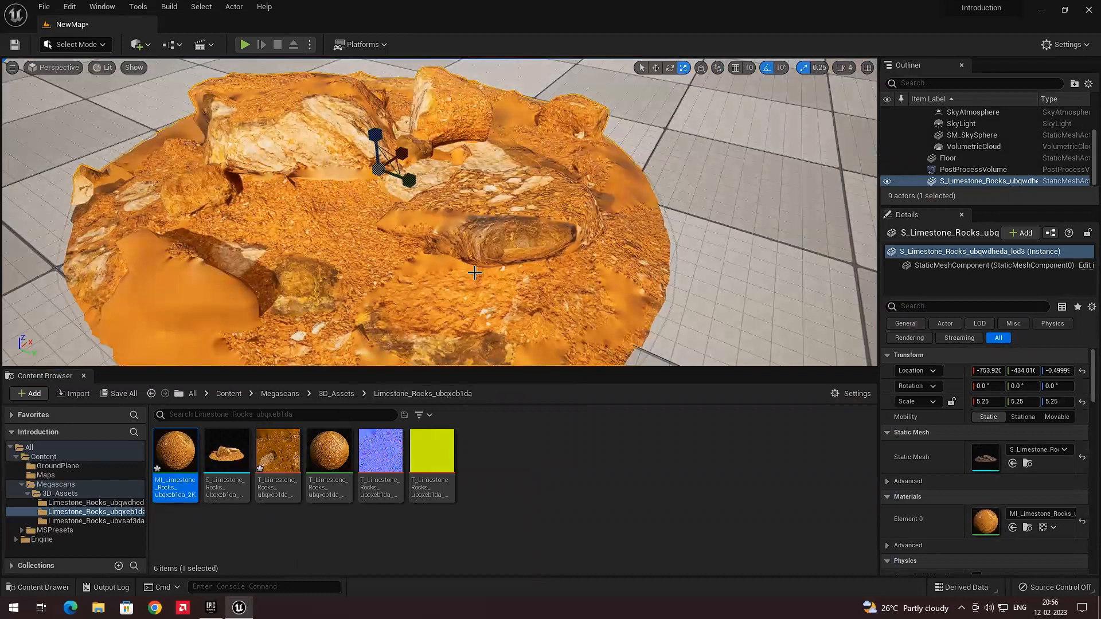
pyautogui.moveTo(496, 261)
pyautogui.mouseDown(button='right')
pyautogui.moveTo(482, 252)
pyautogui.moveTo(515, 250)
pyautogui.mouseUp(button='right')
pyautogui.hotkey('ctrl', 'z')
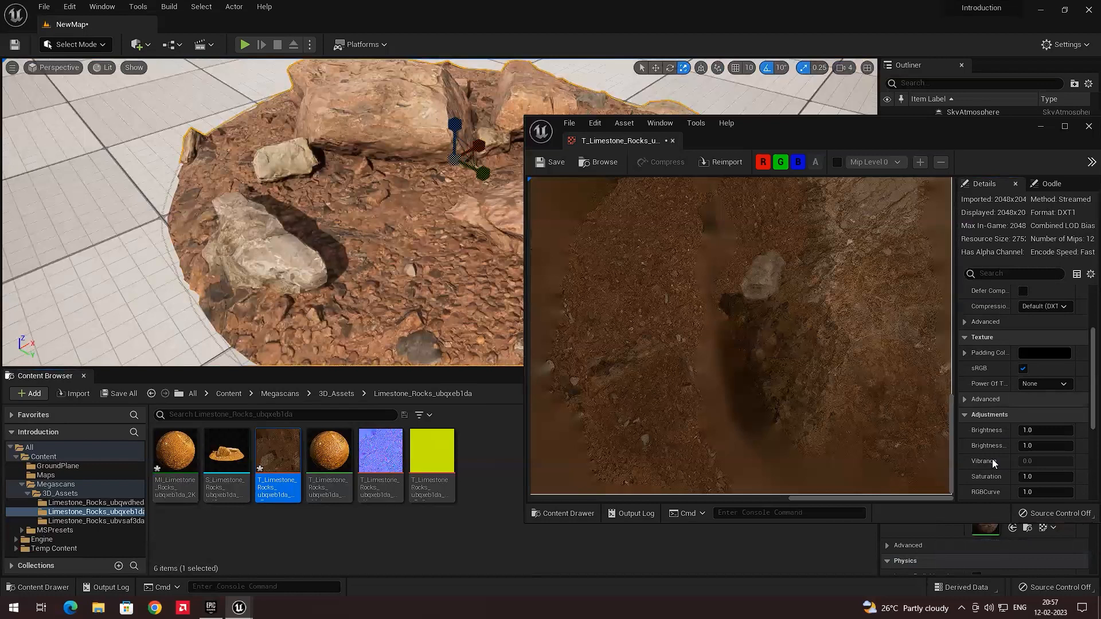
# Step: Set the diffuse texture's Hue adjustment to about 57.6 and save the texture
pyautogui.scroll(-5, 1001, 448)
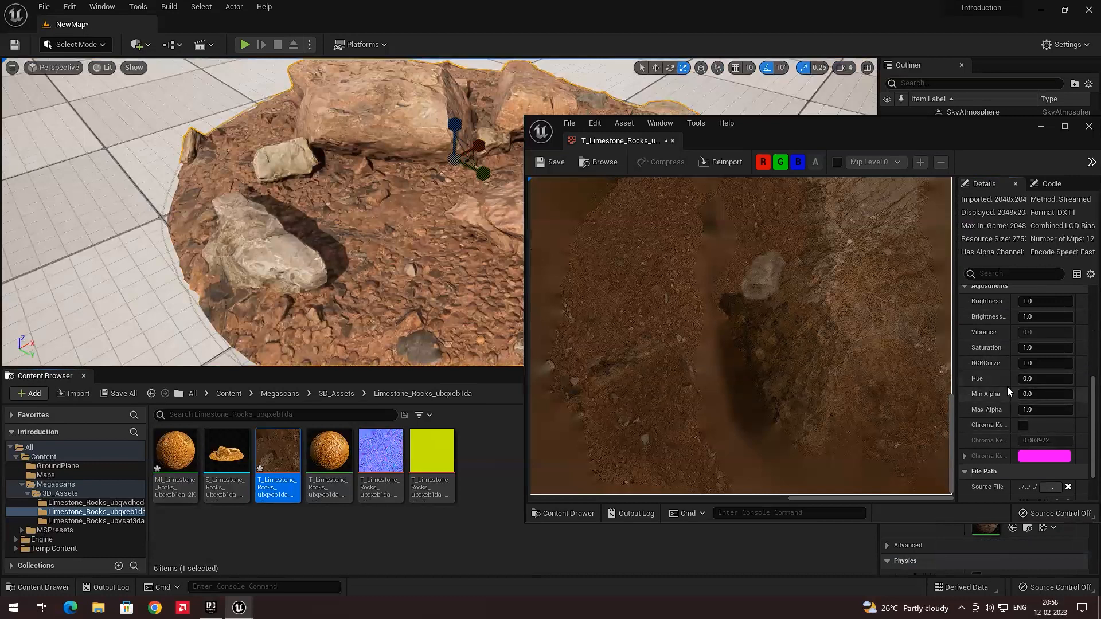
pyautogui.scroll(2, 1008, 401)
pyautogui.scroll(-2, 993, 402)
pyautogui.moveTo(1023, 379); pyautogui.dragTo(1024, 379)
pyautogui.hotkey('ctrl', 's')
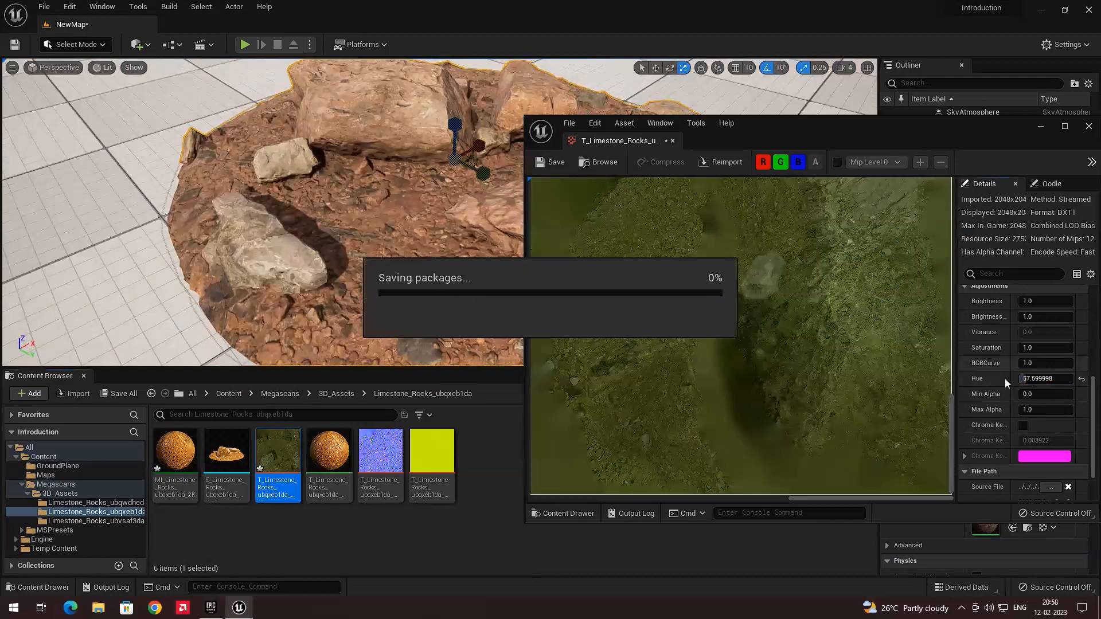
# Step: Apply the MI_Limestone_Rocks_ubqxeb1da_2K material to the ubqwdheda rock in the level and view it
pyautogui.moveTo(186, 462); pyautogui.dragTo(418, 285)
pyautogui.moveTo(418, 284); pyautogui.dragTo(463, 278, button='right')
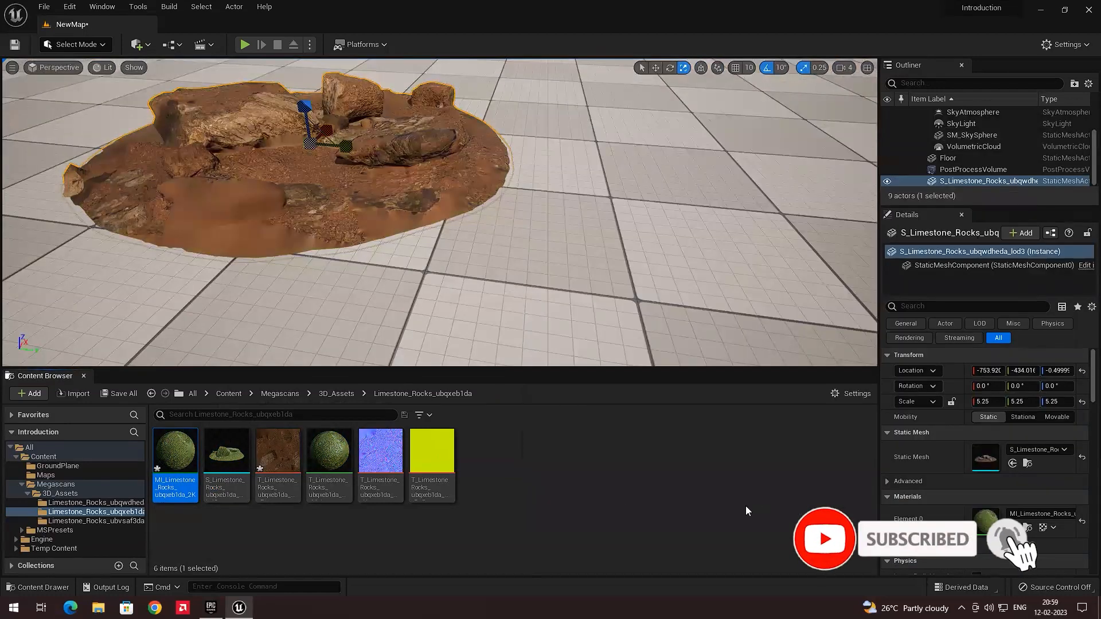
# Step: Open the ubqxeb1da limestone rock's normal map texture and look over the texture and its settings
pyautogui.click(381, 453)
pyautogui.doubleClick(387, 457)
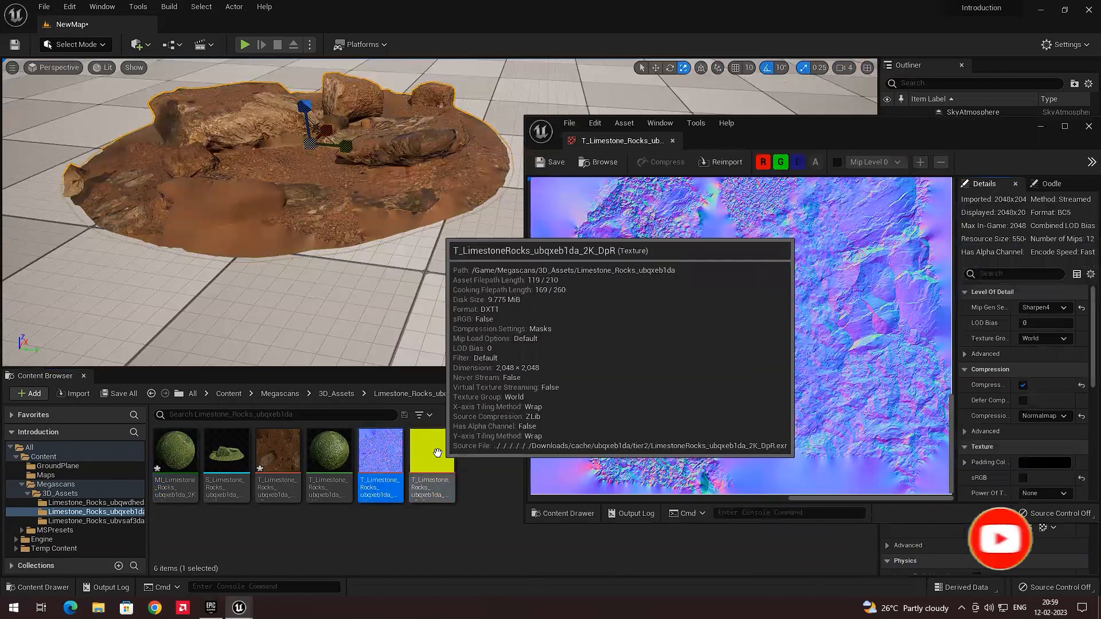
pyautogui.scroll(-1, 799, 353)
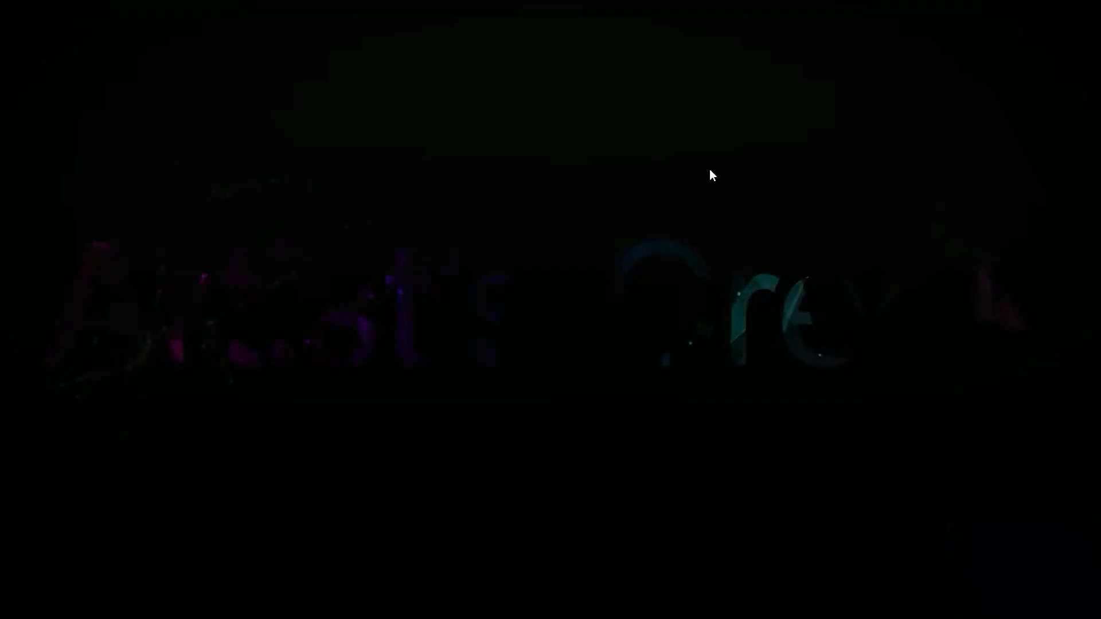